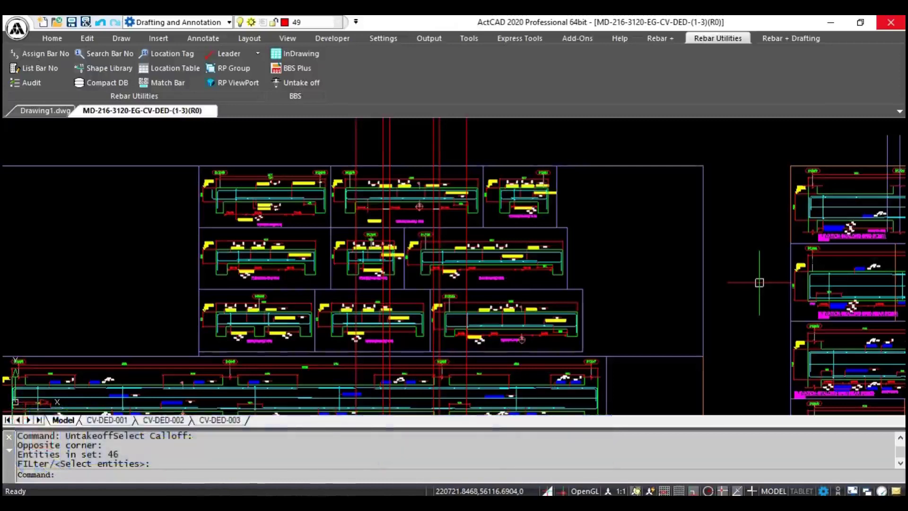
Launch BBS Plus from the Rebar Utilities ribbon on the rebar drawing.
left_click(295, 66)
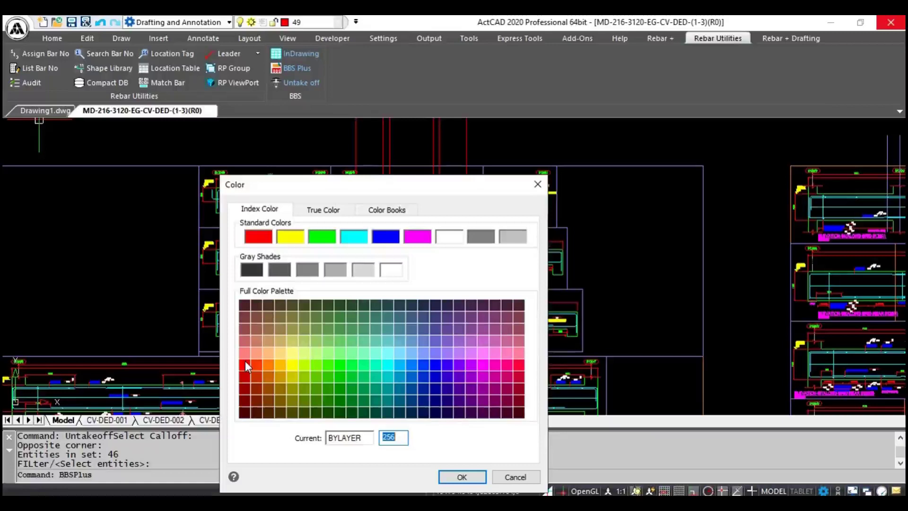
Choose red (index 10) as highlight colour and window-select the upper beam details' bar entities.
left_click(245, 362)
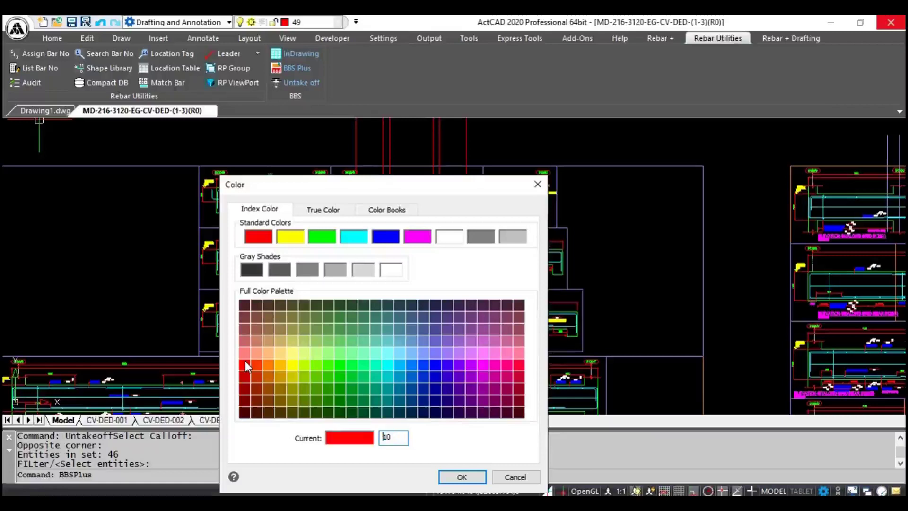
left_click(462, 478)
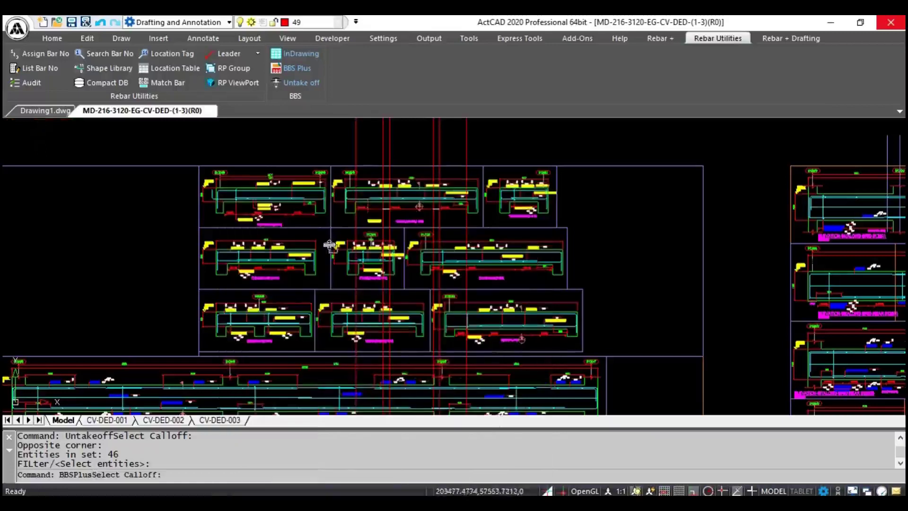
left_click(184, 148)
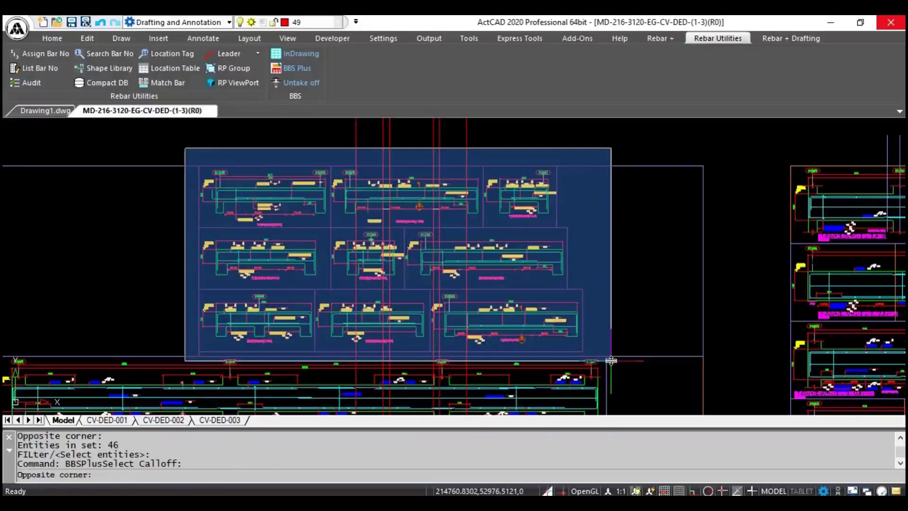
left_click(612, 361)
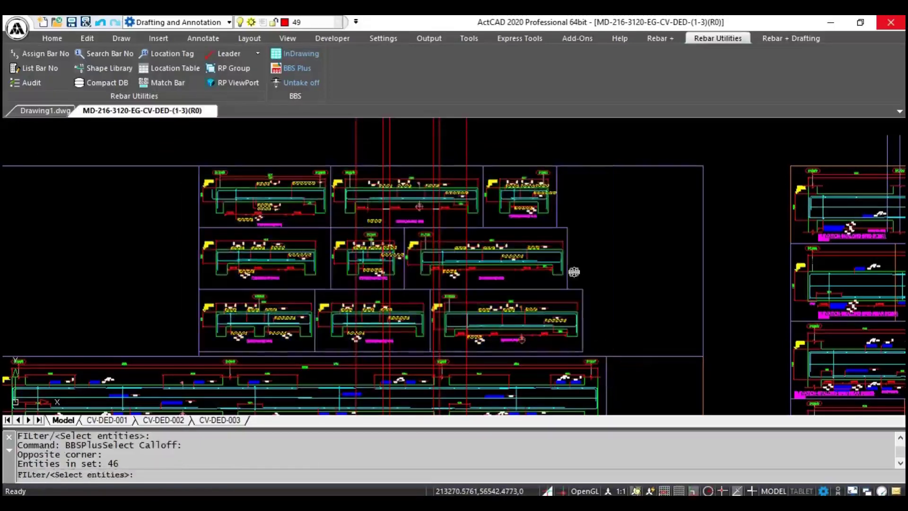
key("Return")
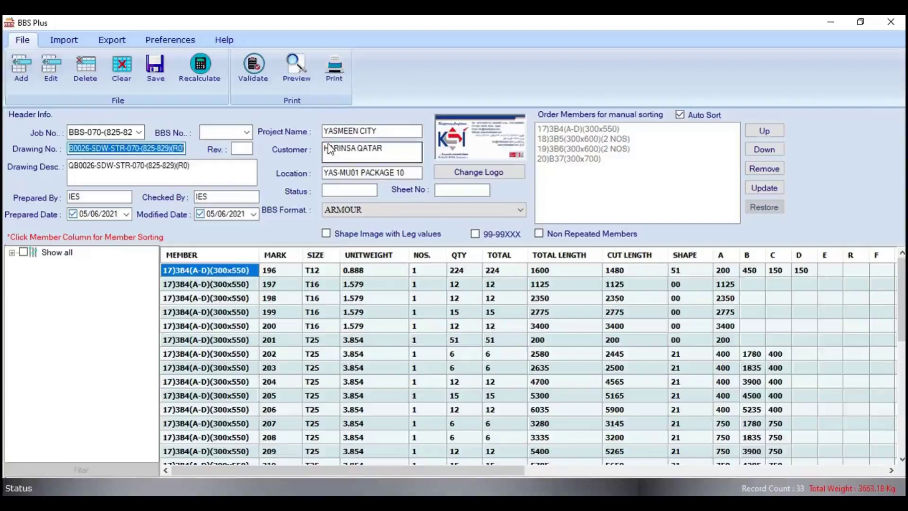
Review the BBS Format list and keep ARMOUR as the schedule format.
left_click(512, 210)
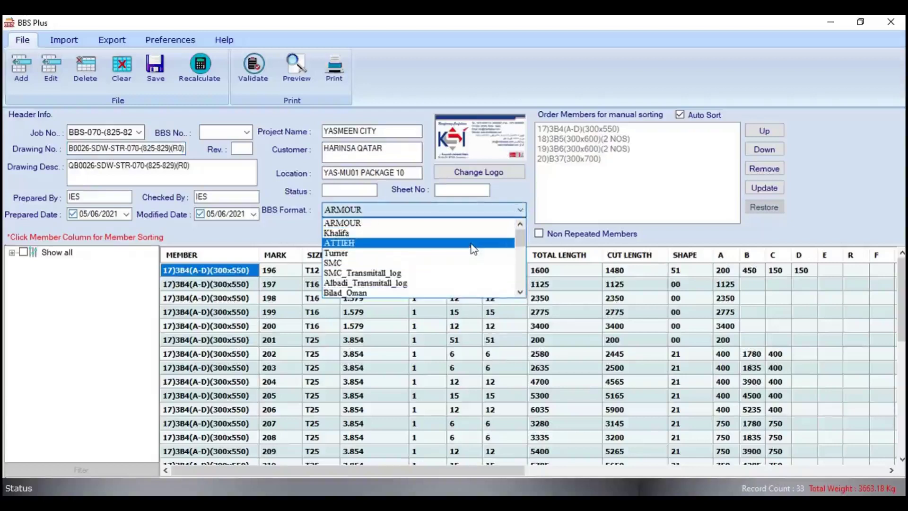
left_click(464, 210)
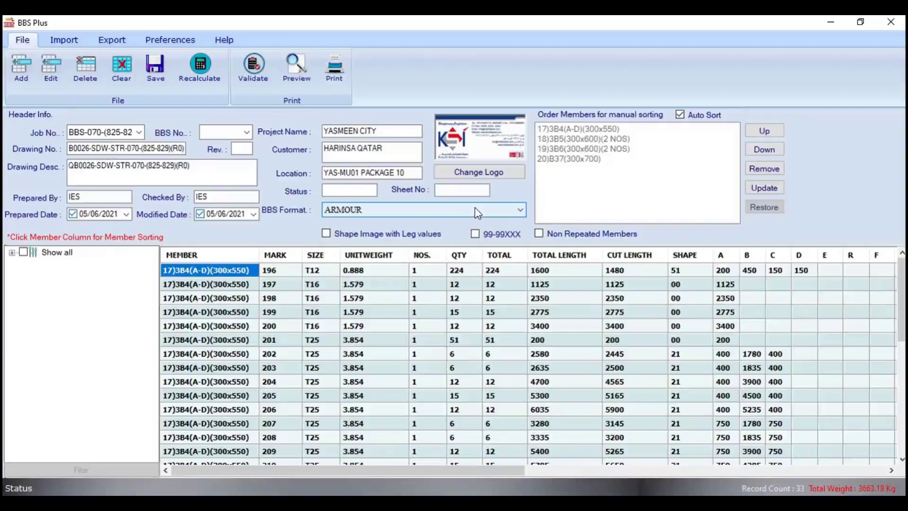
Replace the header logo with the BIN AL SHEIKHLOGO image.
left_click(496, 172)
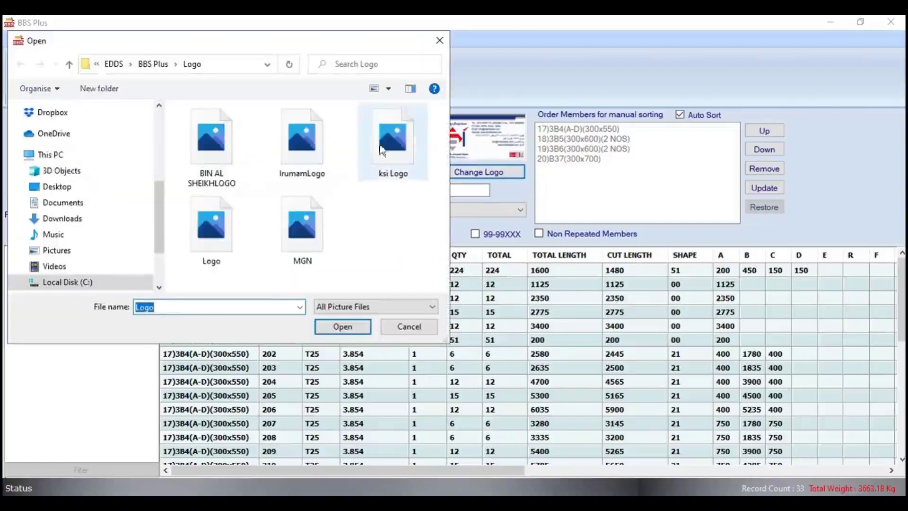
left_click(227, 149)
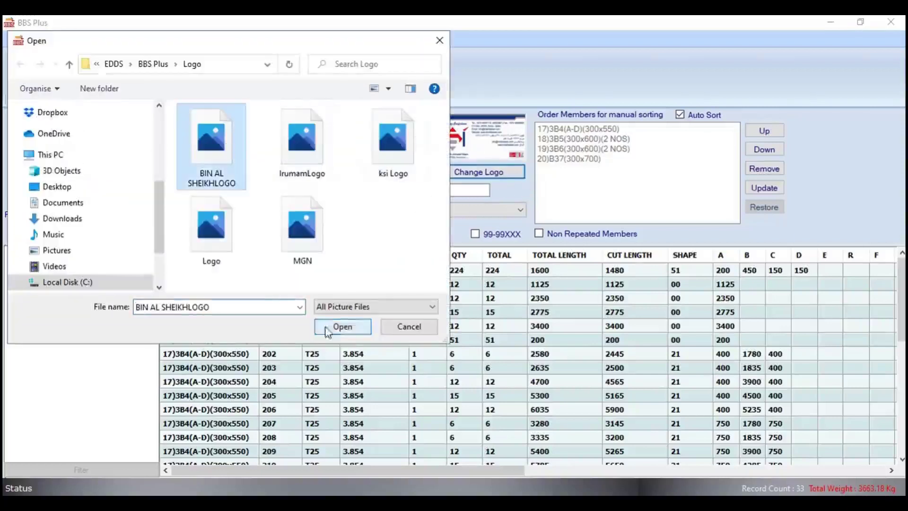
left_click(360, 326)
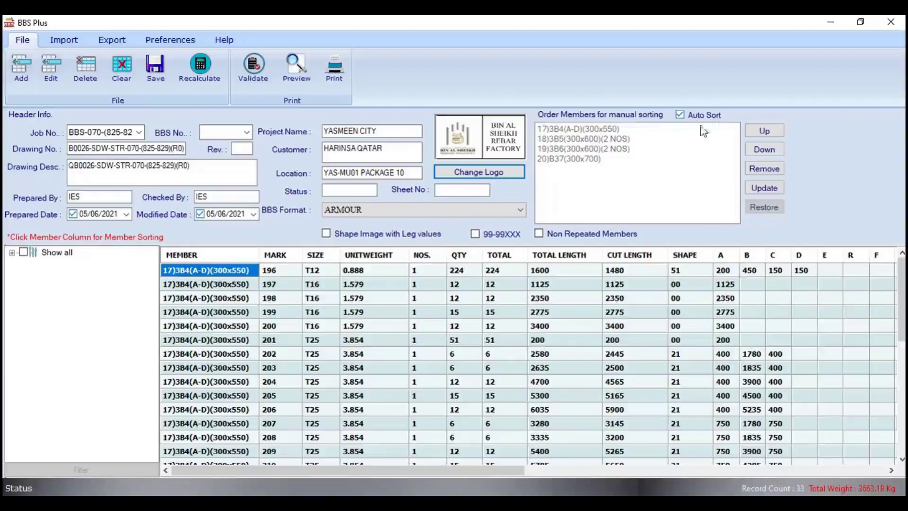
left_click(681, 115)
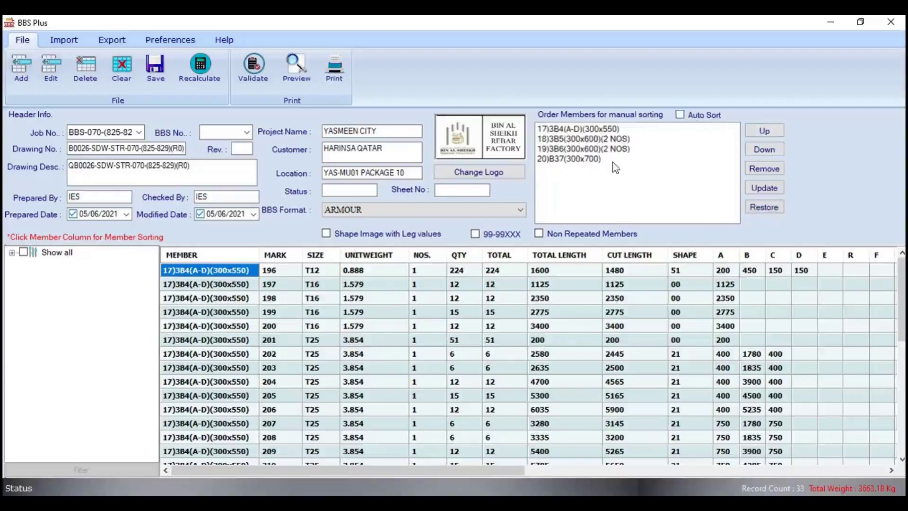
left_click(679, 115)
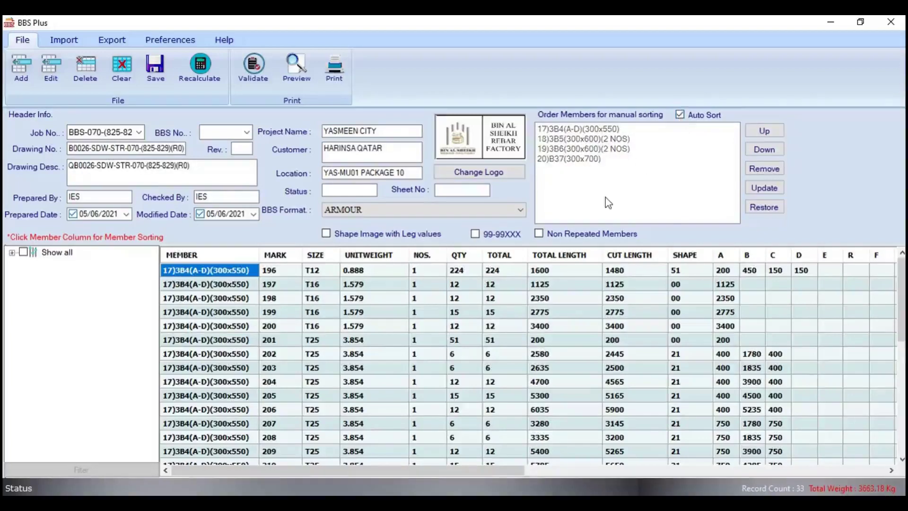
Show the Export ribbon options and hover over the SDI export buttons.
left_click(120, 42)
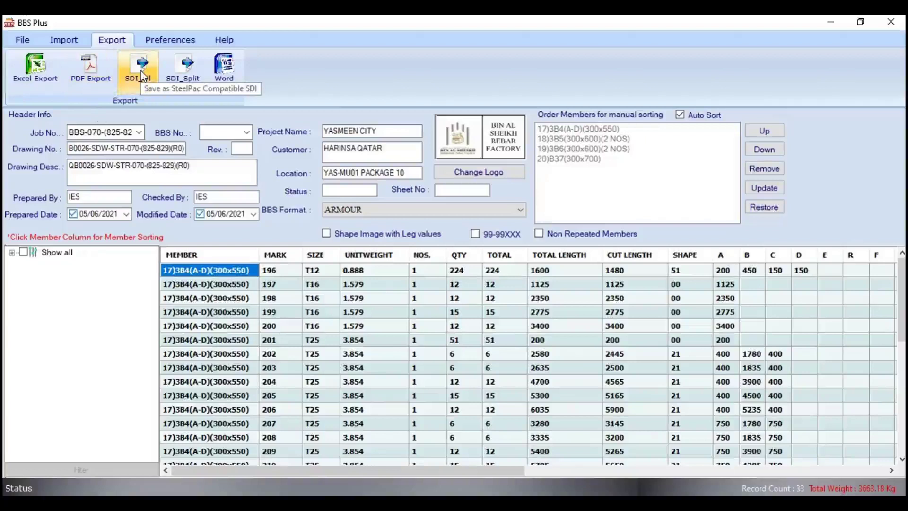
left_click(190, 78)
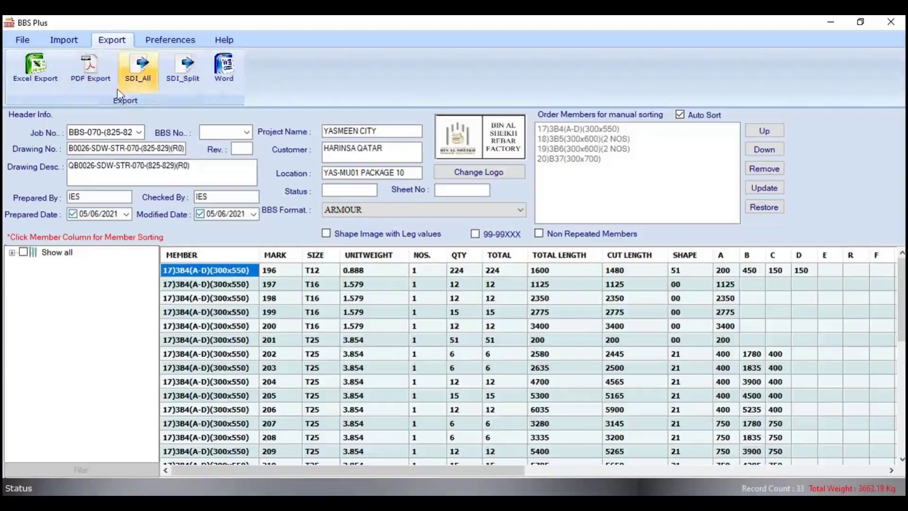
Start the PDF export and review the Audit BBS minimum-length and repeated-barmark warnings.
left_click(183, 79)
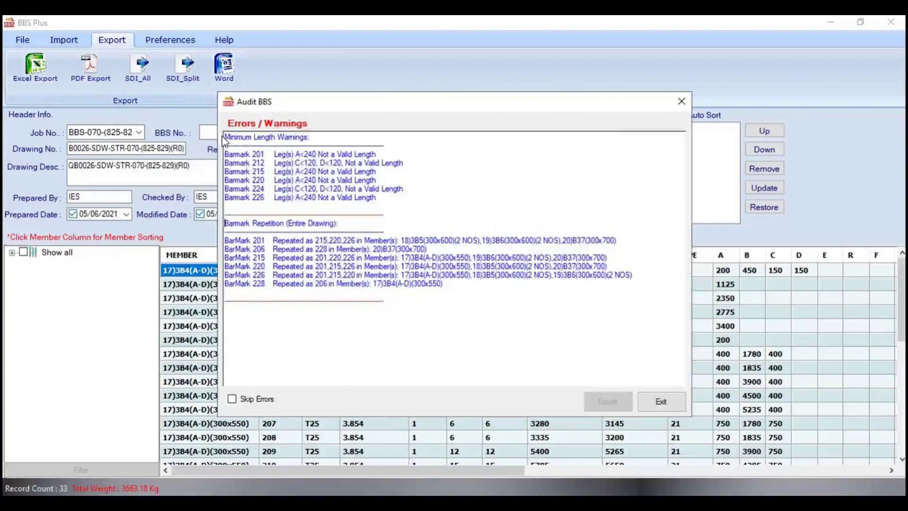
double_click(434, 285)
left_click_drag(433, 284, 257, 159)
left_click(257, 158)
double_click(310, 155)
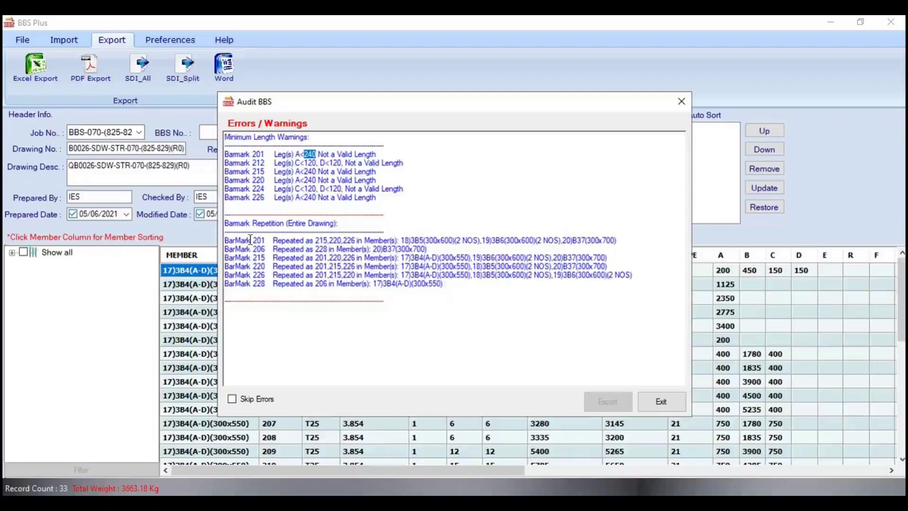
left_click_drag(254, 240, 270, 285)
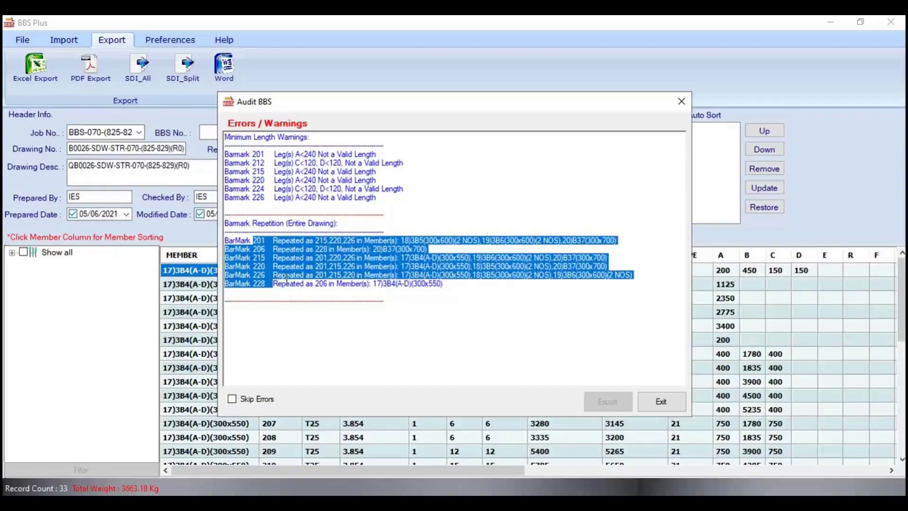
double_click(287, 283)
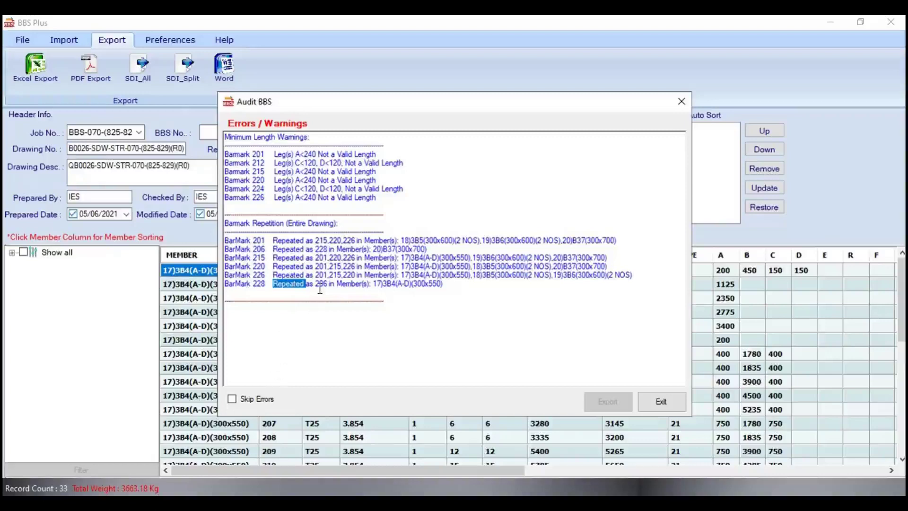
Skip the audit errors and export the schedule as a PDF to the Outputs folder.
left_click(232, 400)
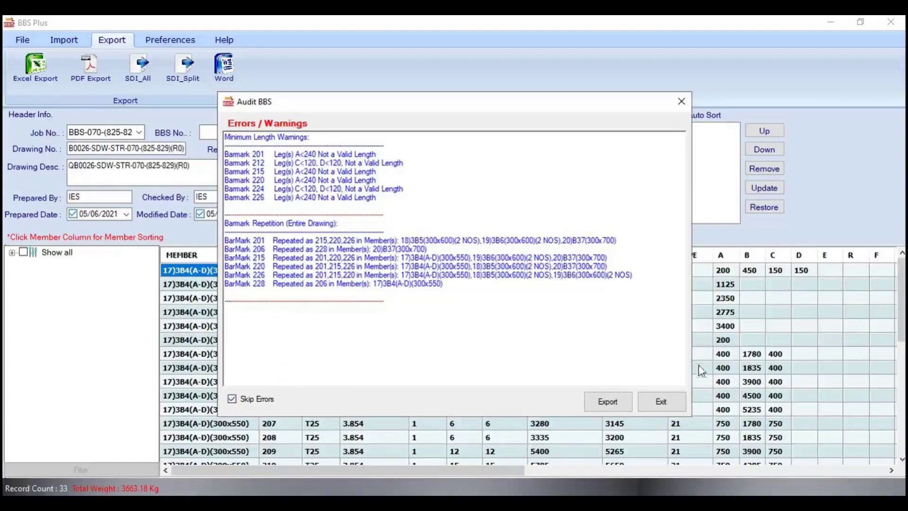
left_click(611, 405)
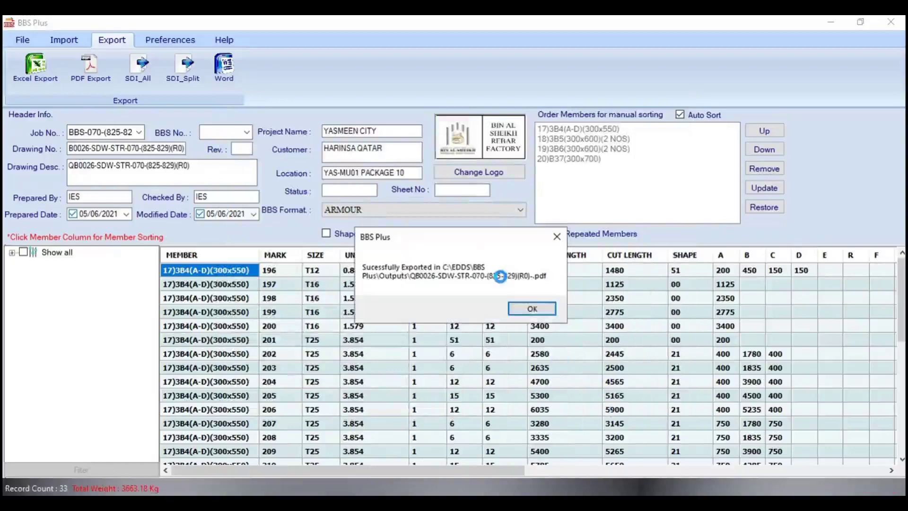
Dismiss the export success message and review the three-page schedule PDF.
left_click(532, 309)
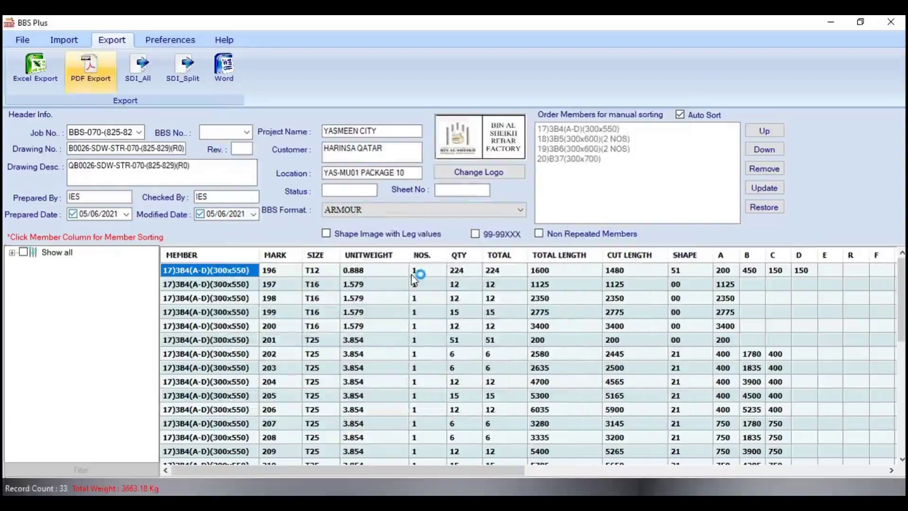
scroll(341, 274, "up", 3)
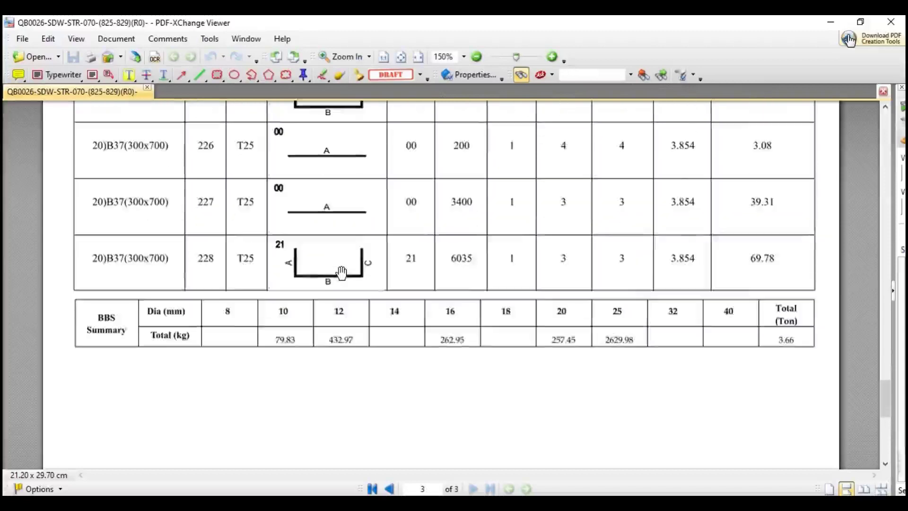
scroll(340, 272, "up", 5)
scroll(341, 274, "up", 2)
scroll(340, 274, "down", 2)
scroll(340, 274, "down", 3)
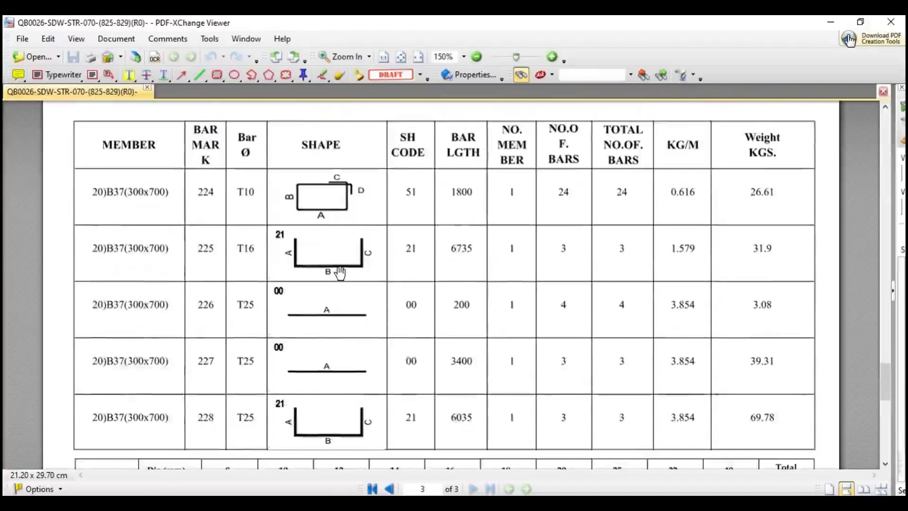
scroll(341, 274, "up", 5)
scroll(341, 274, "up", 5)
scroll(341, 272, "up", 5)
scroll(367, 266, "up", 4)
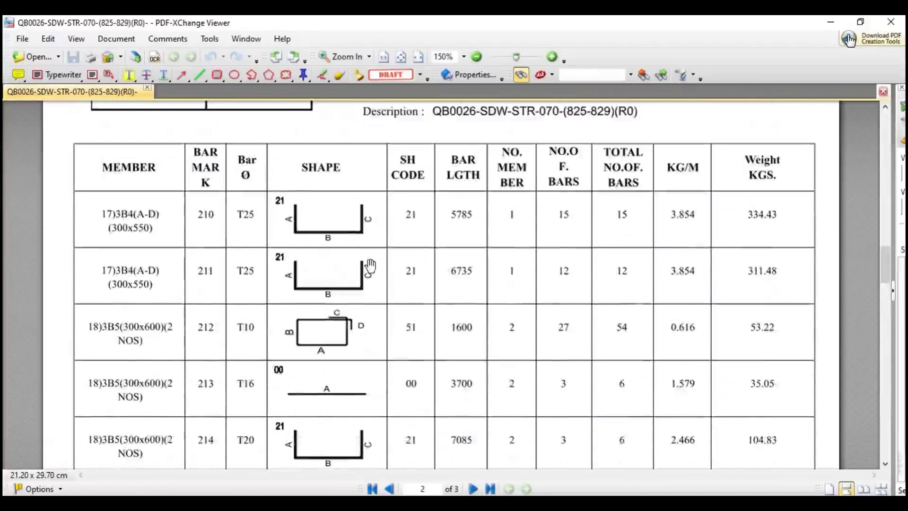
scroll(324, 276, "up", 5)
scroll(282, 273, "up", 5)
scroll(282, 274, "up", 5)
scroll(282, 274, "up", 3)
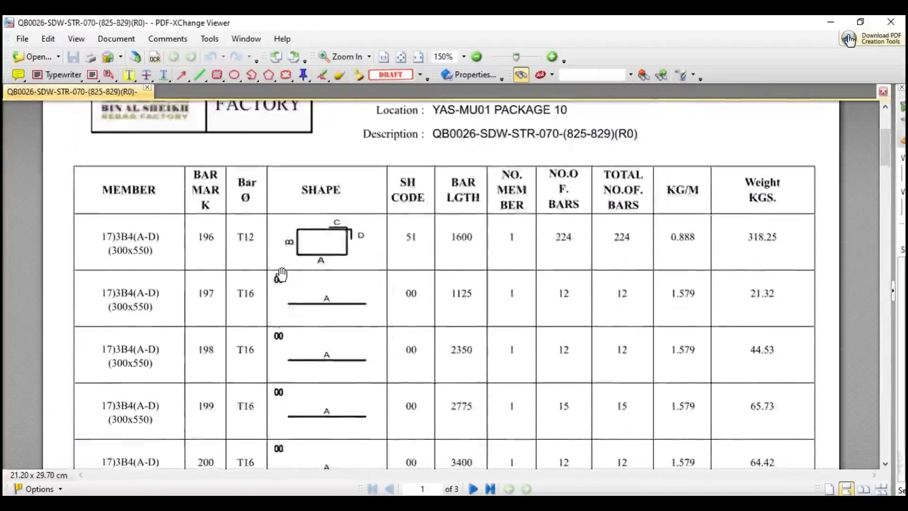
scroll(282, 273, "up", 3)
scroll(135, 227, "down", 3)
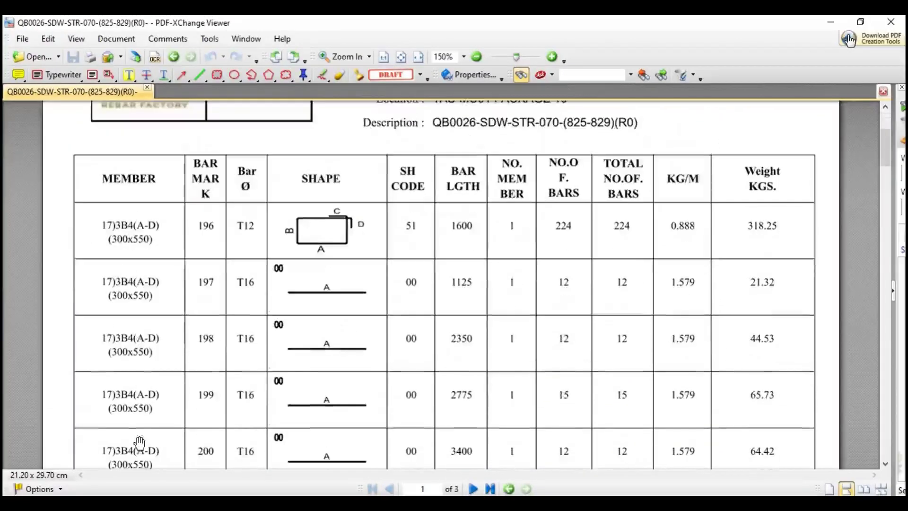
scroll(139, 324, "down", 2)
scroll(139, 325, "down", 1)
scroll(149, 326, "up", 1)
scroll(263, 310, "up", 2)
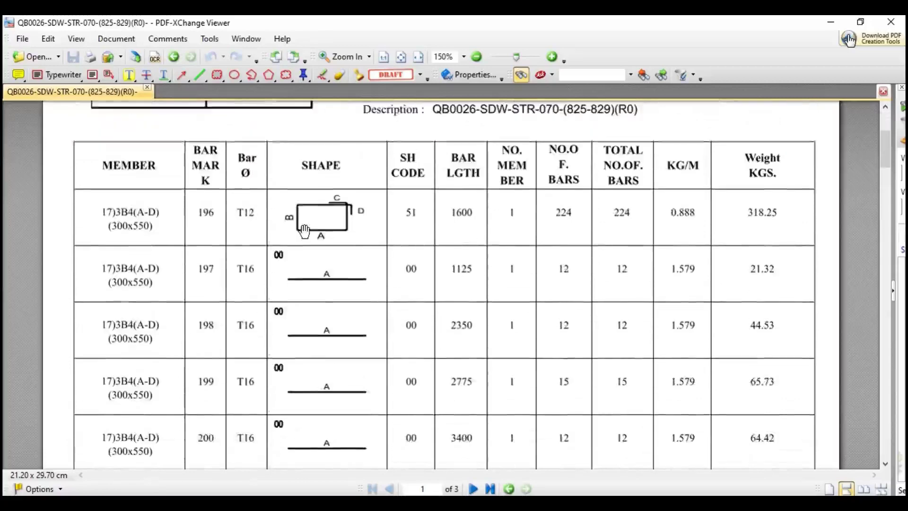
scroll(304, 235, "up", 2)
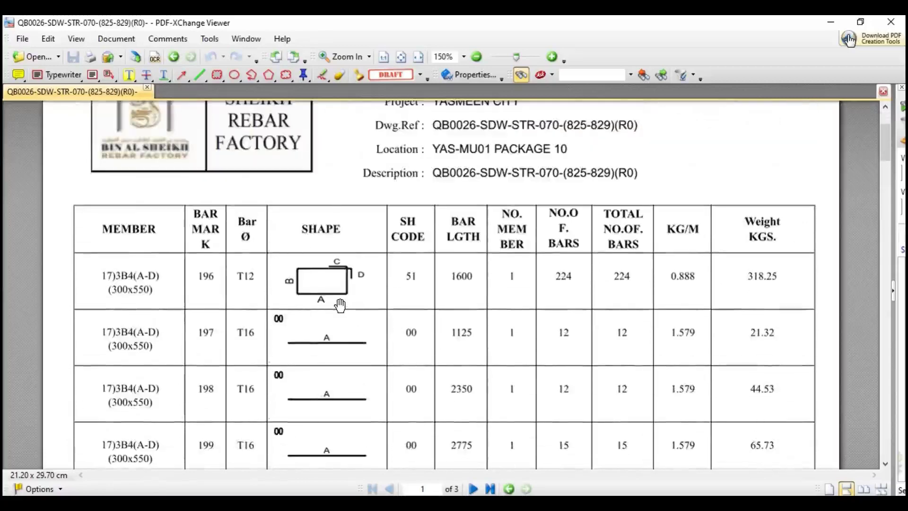
scroll(333, 302, "up", 1, "ctrl")
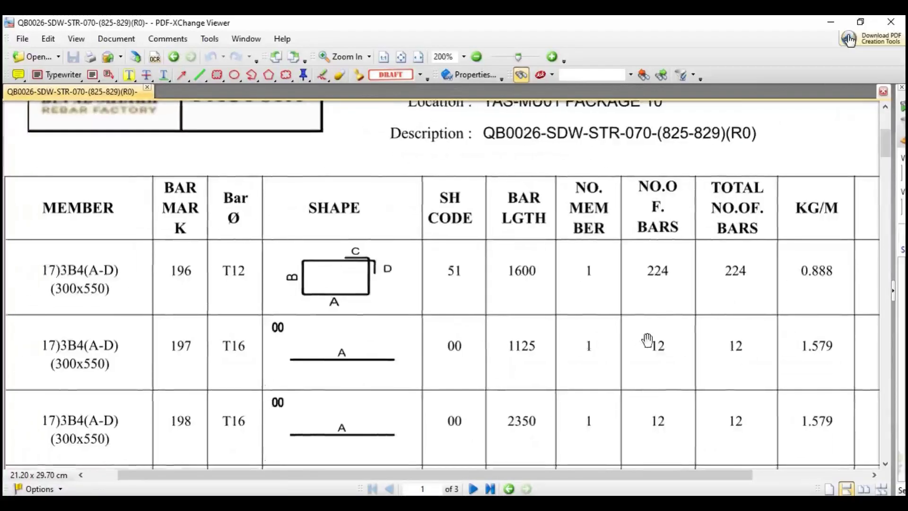
scroll(391, 333, "down", 1, "ctrl")
scroll(432, 299, "down", 1, "ctrl")
scroll(454, 235, "up", 2)
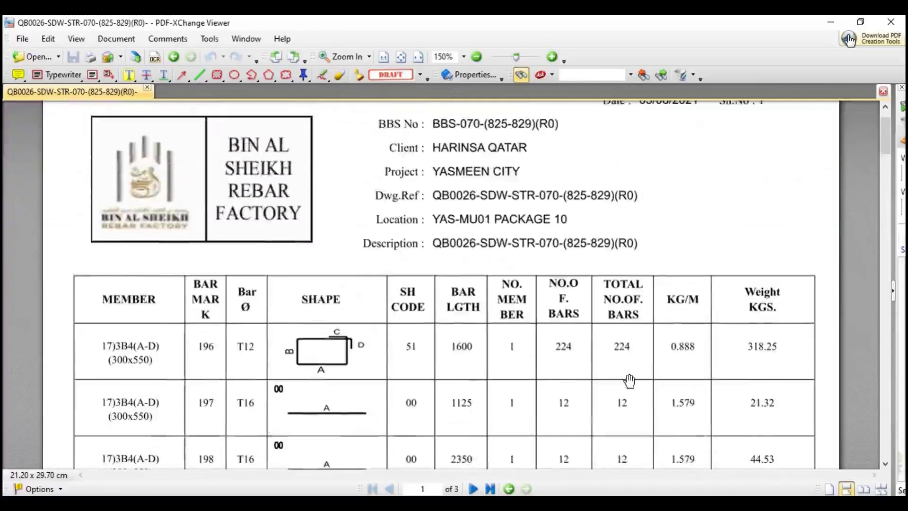
scroll(630, 381, "down", 5)
scroll(588, 351, "down", 5)
scroll(495, 298, "down", 3)
scroll(477, 282, "down", 2)
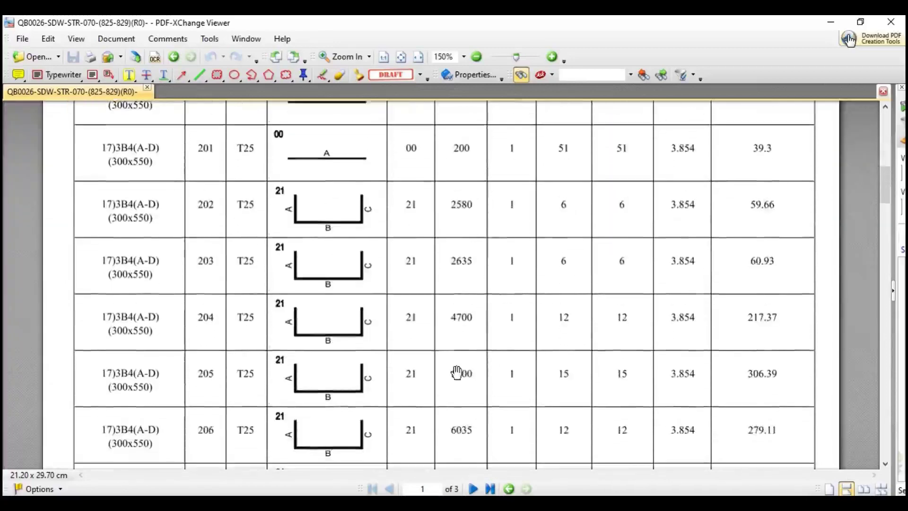
scroll(455, 362, "down", 3)
scroll(440, 330, "down", 3)
scroll(427, 284, "down", 1)
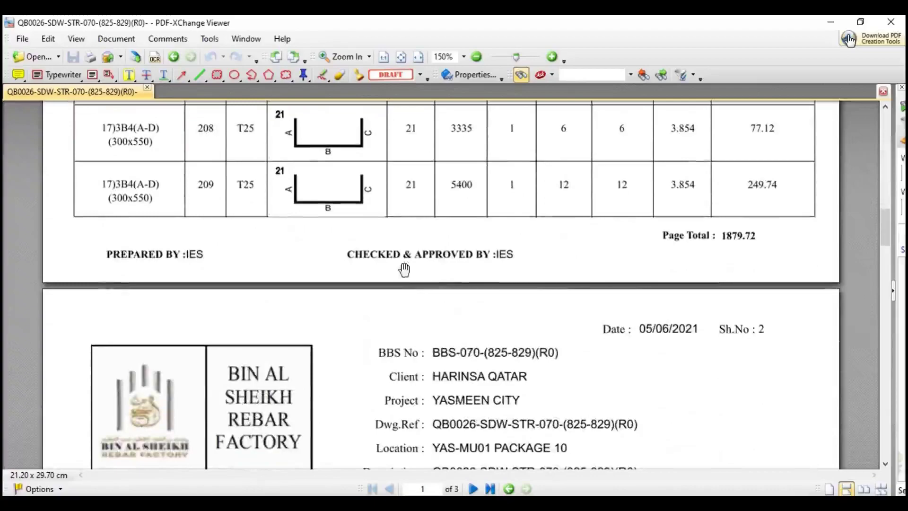
scroll(397, 249, "up", 2)
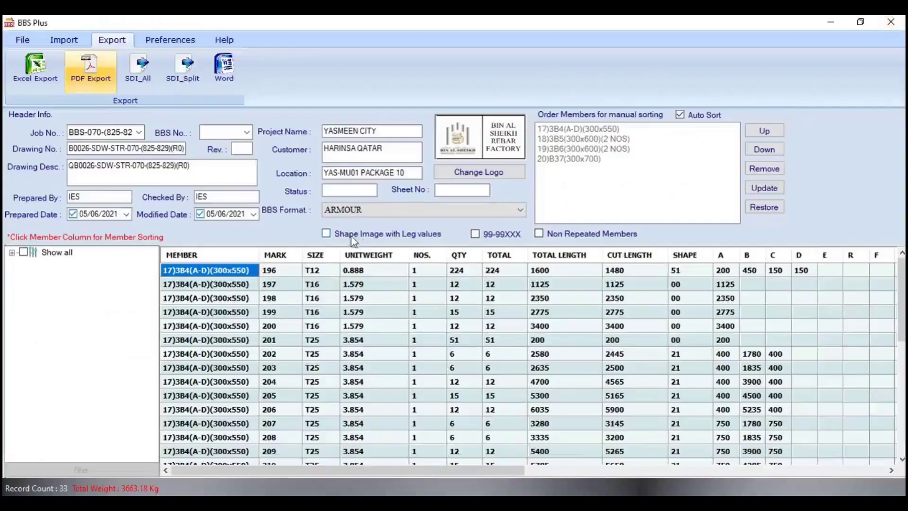
Enable 'Shape Image with Leg values' and re-export the schedule to PDF, skipping audit errors.
left_click(326, 234)
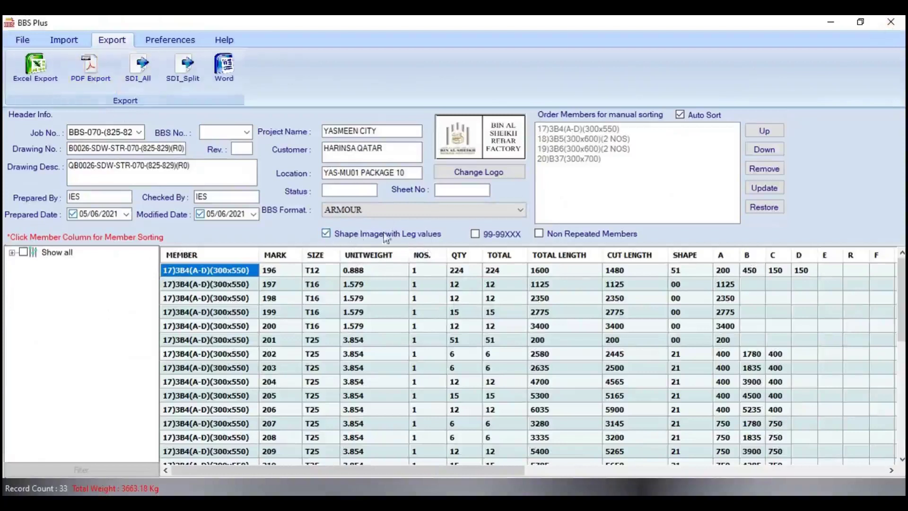
left_click(89, 70)
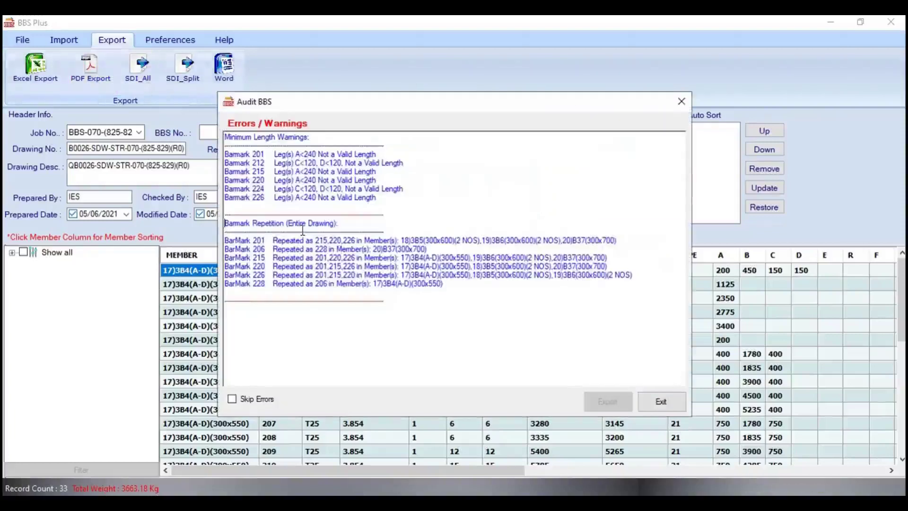
left_click(232, 400)
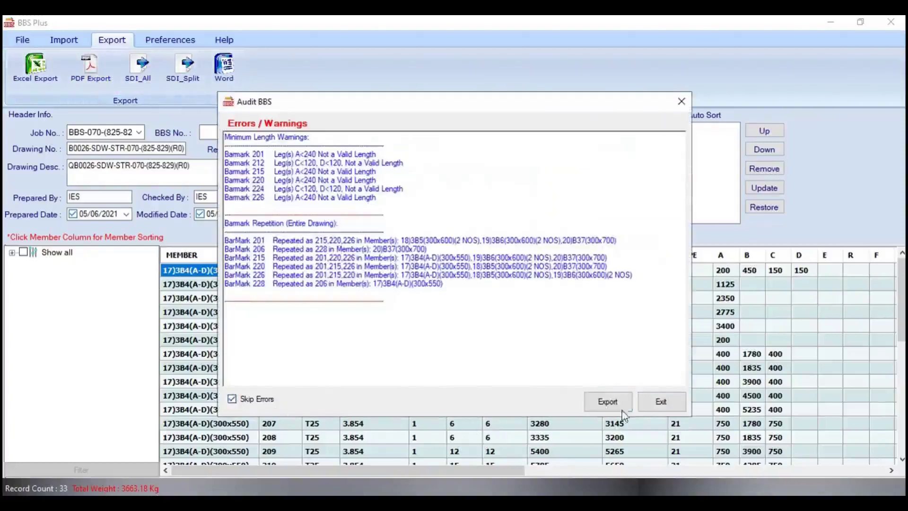
left_click(608, 401)
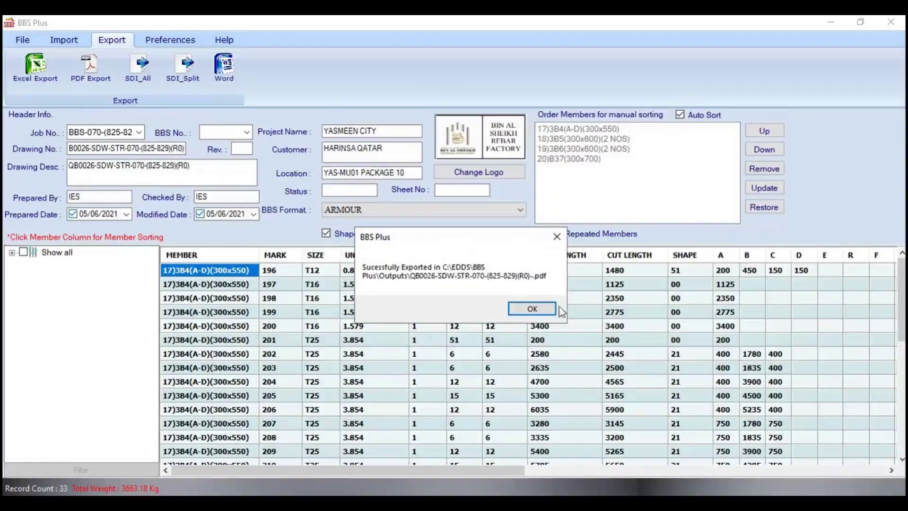
Acknowledge the export, inspect leg dimensions 450, 150, 200 in the PDF, then close it with Ctrl+W.
left_click(528, 313)
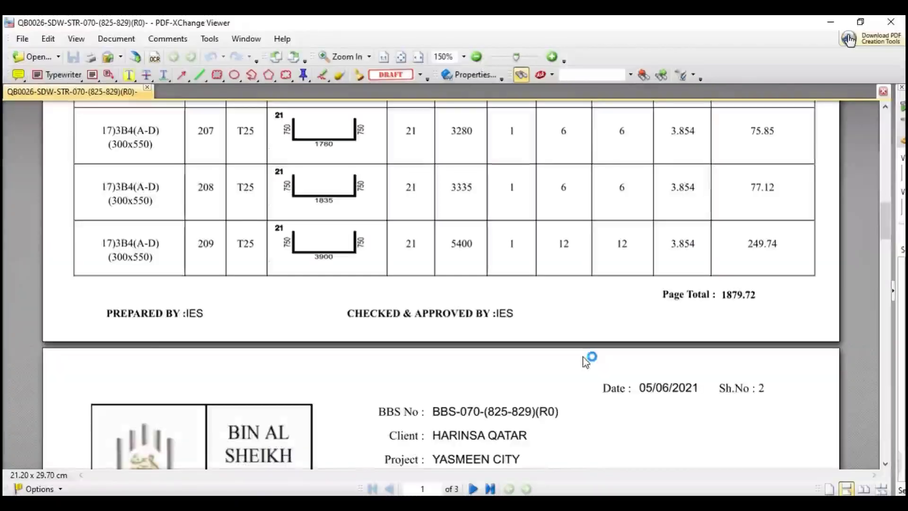
scroll(443, 291, "up", 1)
scroll(419, 312, "up", 5)
scroll(416, 325, "up", 3)
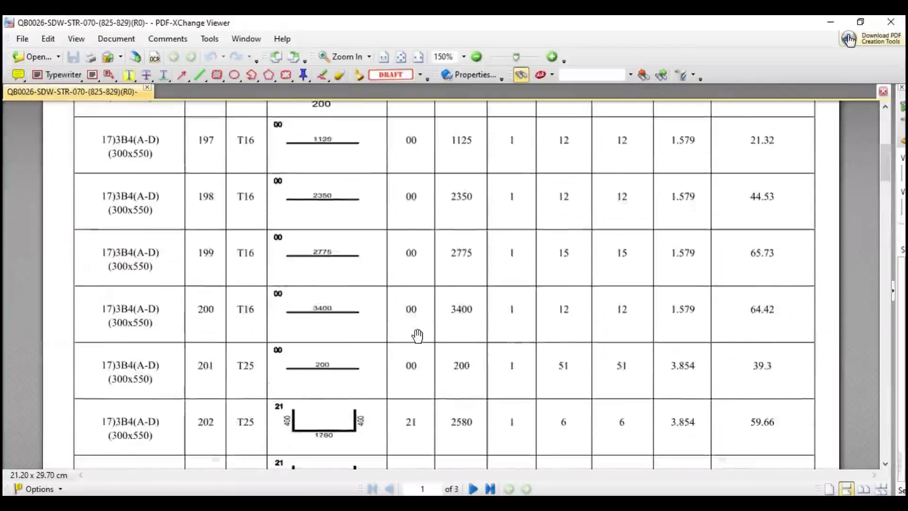
scroll(416, 330, "up", 4)
scroll(417, 334, "up", 1)
scroll(366, 360, "down", 1)
scroll(365, 361, "up", 3, "ctrl")
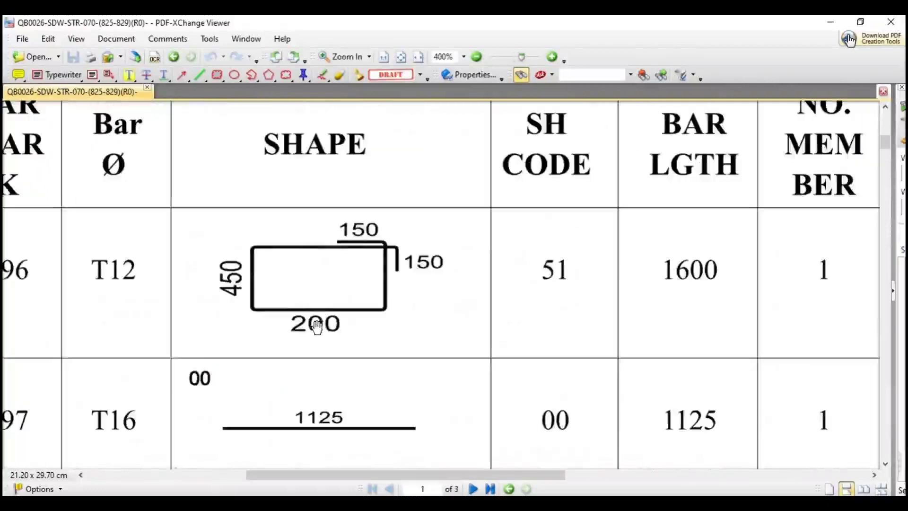
scroll(455, 333, "left", 1)
scroll(507, 334, "up", 1)
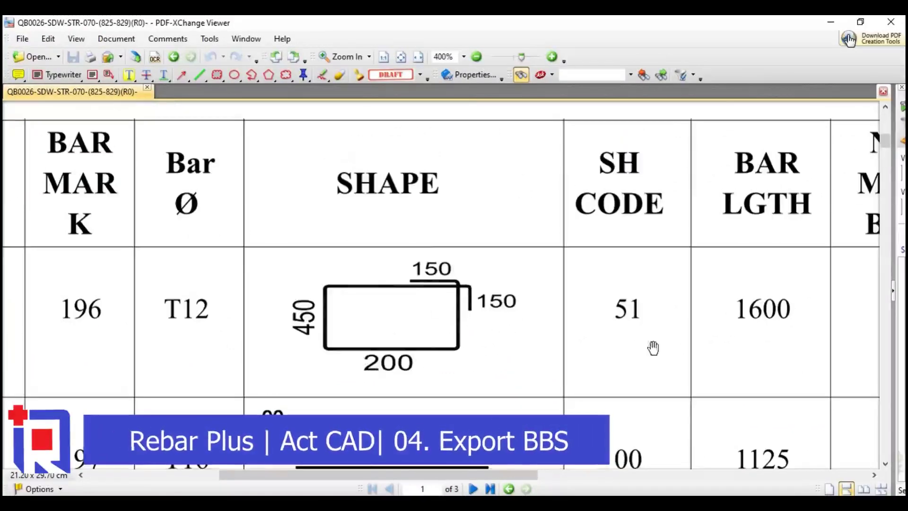
scroll(463, 286, "down", 1, "ctrl")
scroll(463, 286, "down", 1, "ctrl")
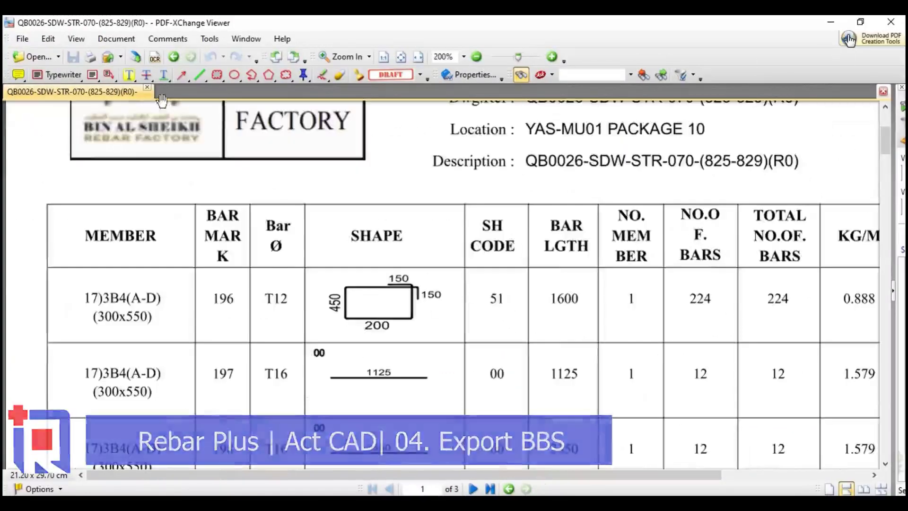
key("ctrl+w")
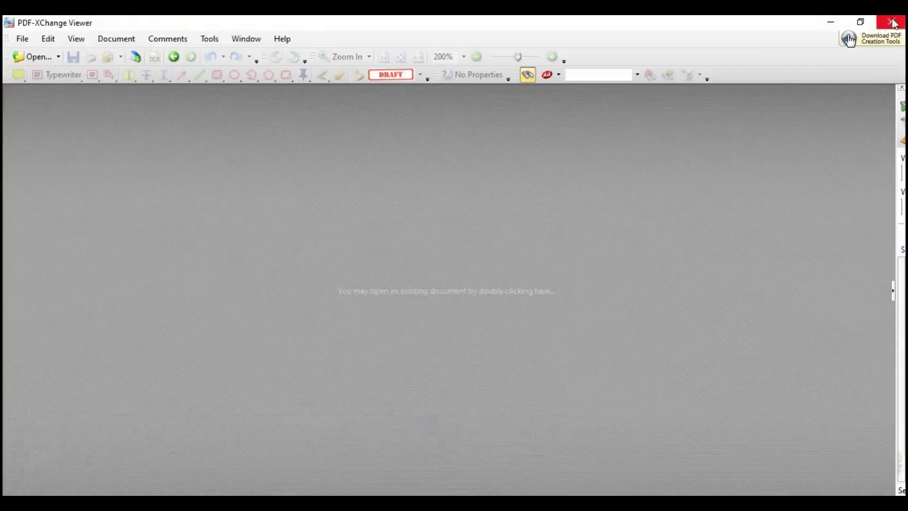
Close the PDF viewer, start the SDI_All SteelPac export and set audit errors to skip.
left_click(891, 22)
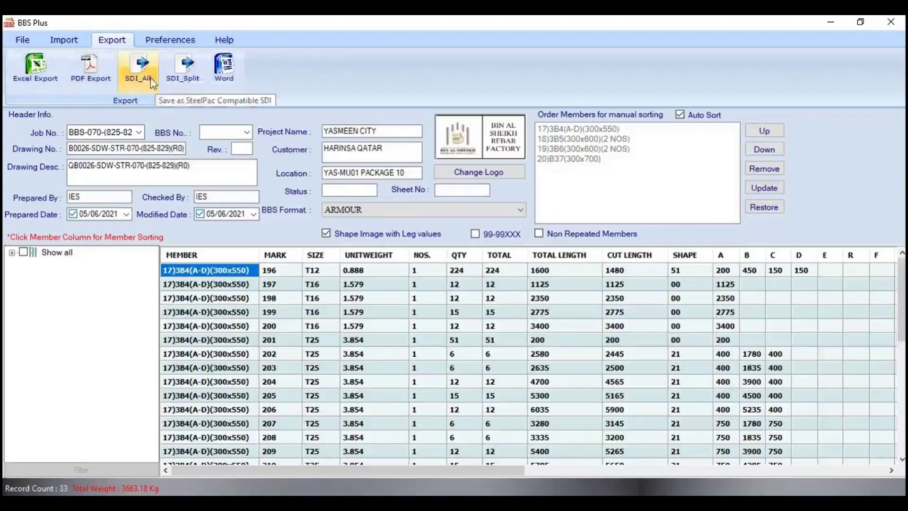
left_click(142, 72)
left_click(256, 400)
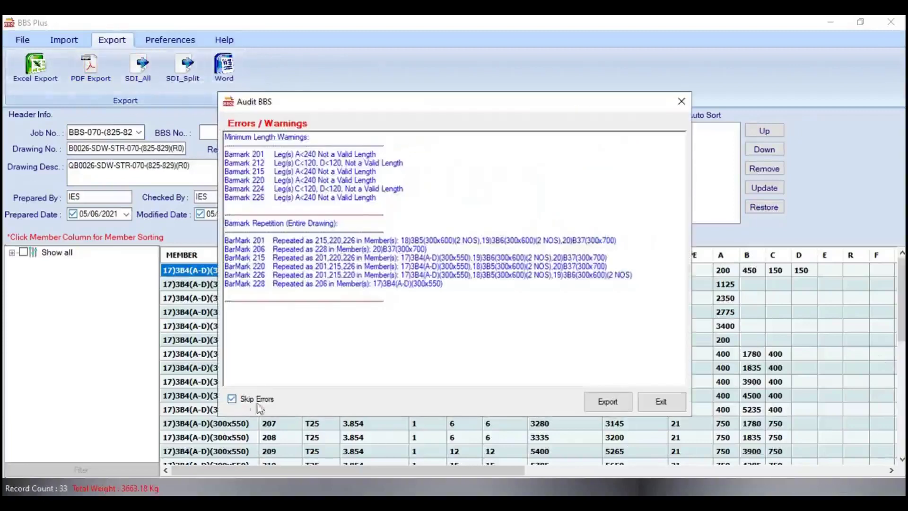